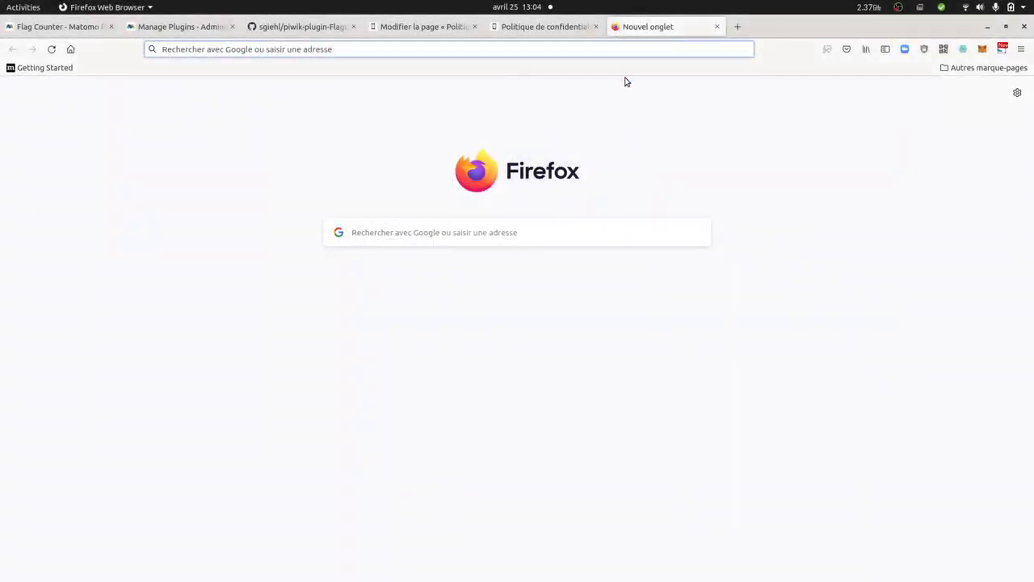
Open the Flag Counter plugin page in the Matomo Marketplace and view its preview images
{"action": "left_click", "coordinate": [85, 29]}
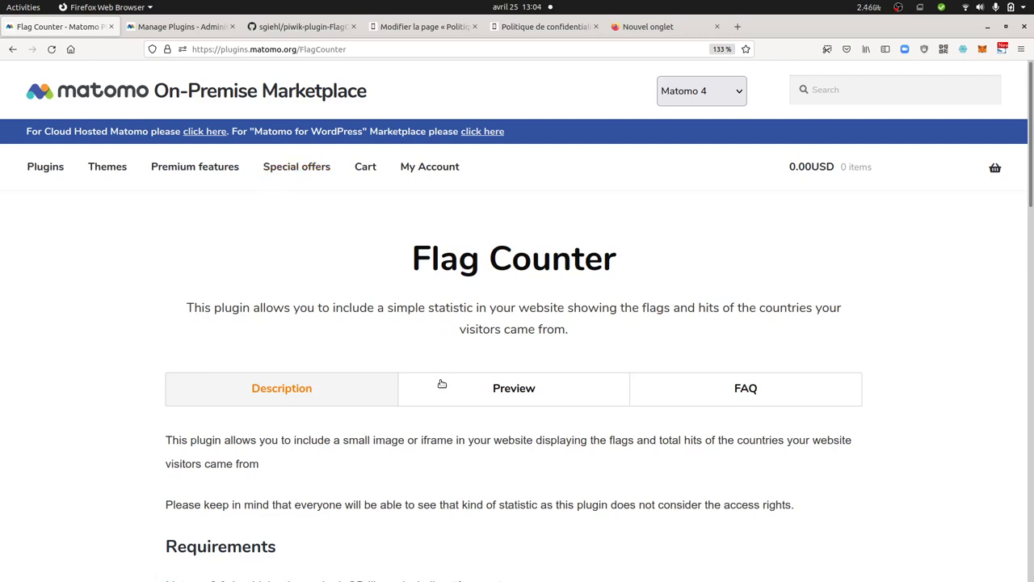
{"action": "left_click", "coordinate": [499, 390]}
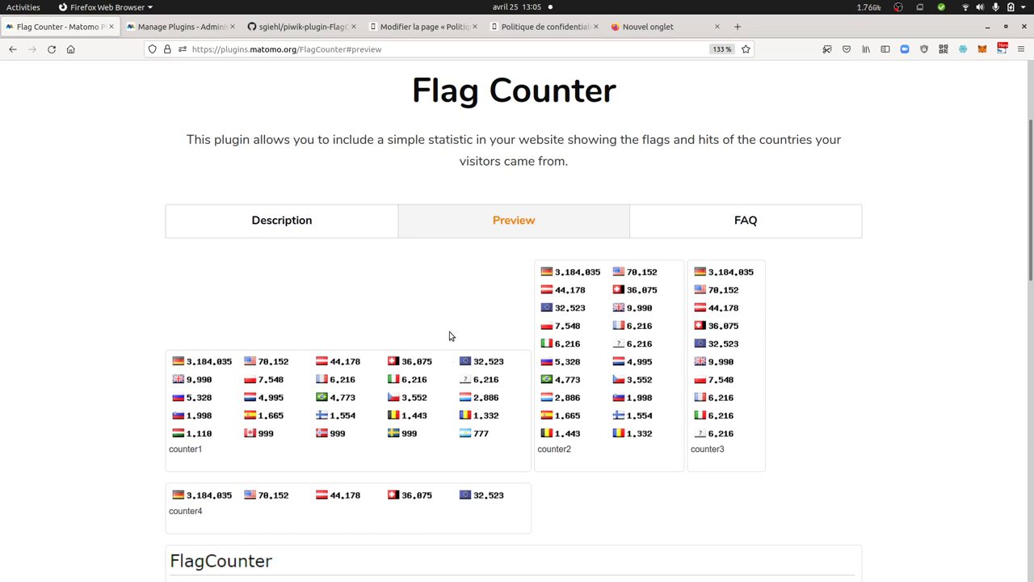
Read the Flag Counter plugin's description, covering its requirements, configurable parameters and version details
{"action": "left_click", "coordinate": [276, 224]}
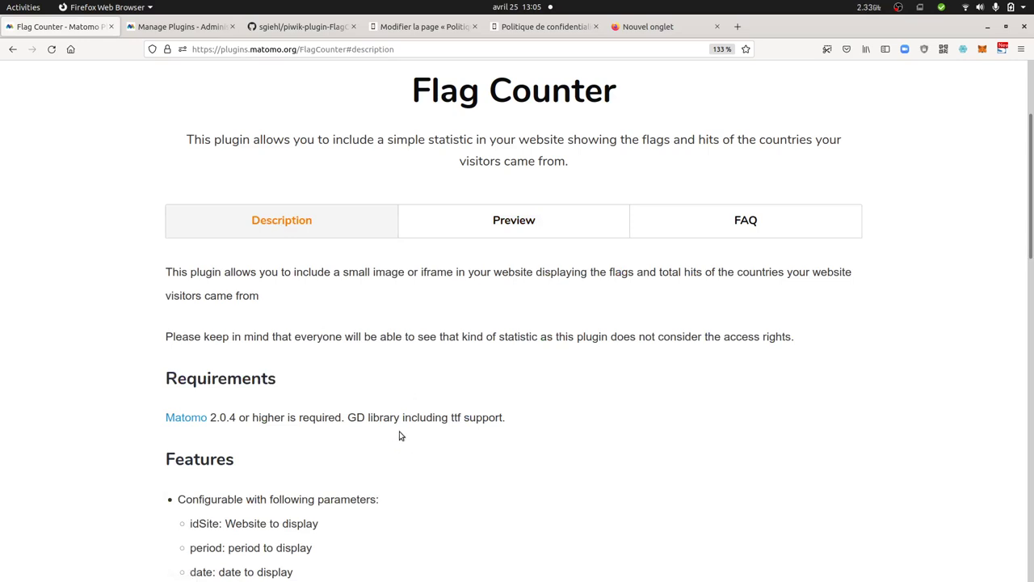
{"action": "scroll", "coordinate": [399, 434], "scroll_direction": "down", "scroll_amount": 2}
{"action": "scroll", "coordinate": [399, 432], "scroll_direction": "down", "scroll_amount": 2}
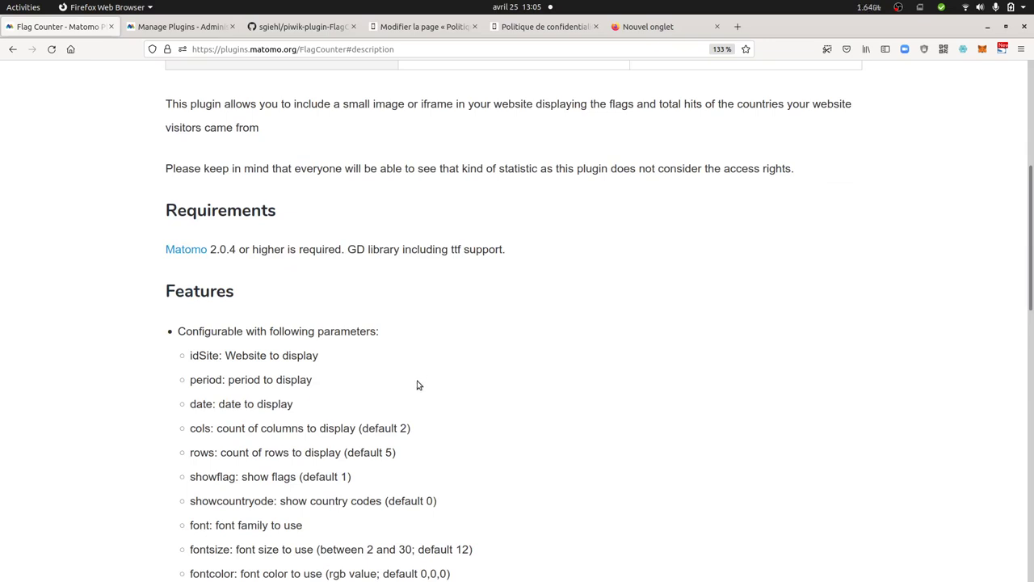
{"action": "scroll", "coordinate": [418, 385], "scroll_direction": "down", "scroll_amount": 4}
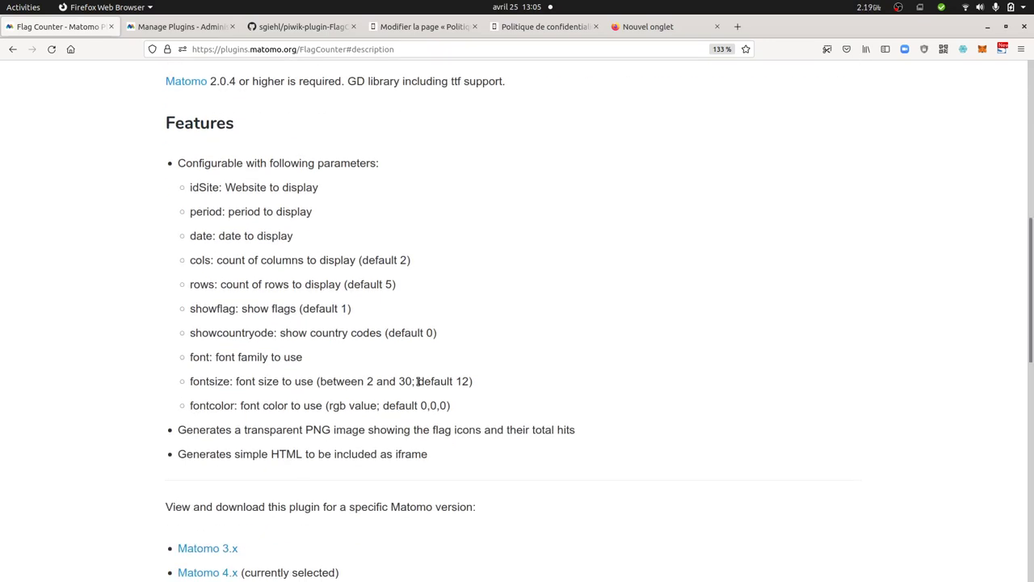
{"action": "scroll", "coordinate": [418, 381], "scroll_direction": "up", "scroll_amount": 4}
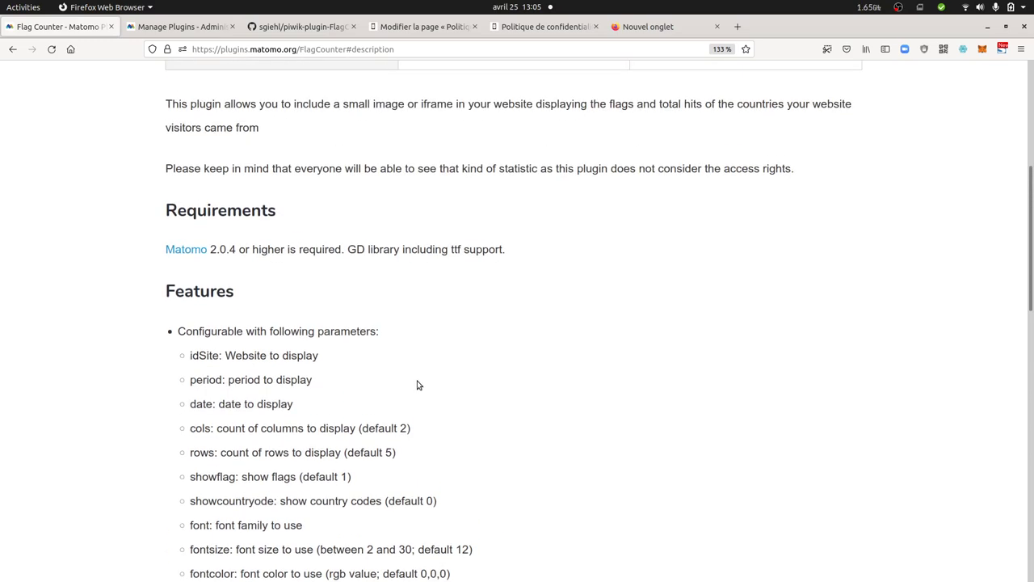
{"action": "scroll", "coordinate": [417, 385], "scroll_direction": "down", "scroll_amount": 2}
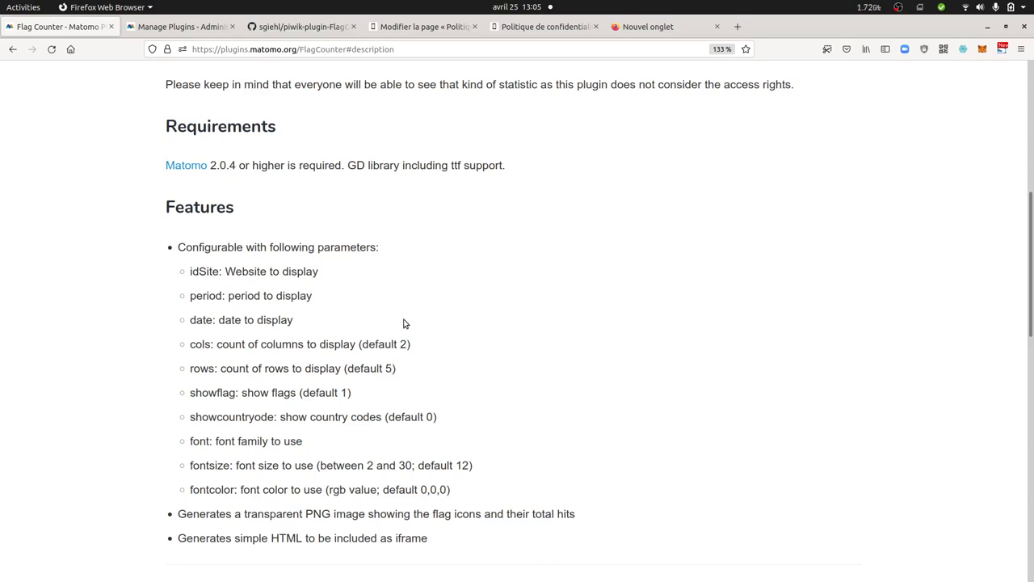
{"action": "scroll", "coordinate": [401, 362], "scroll_direction": "down", "scroll_amount": 5}
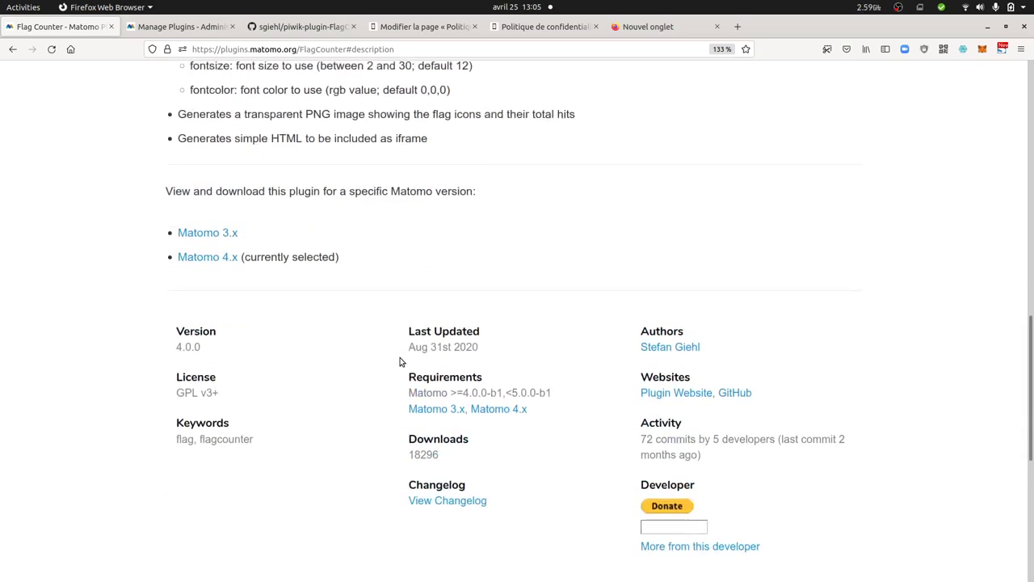
{"action": "scroll", "coordinate": [401, 362], "scroll_direction": "up", "scroll_amount": 4}
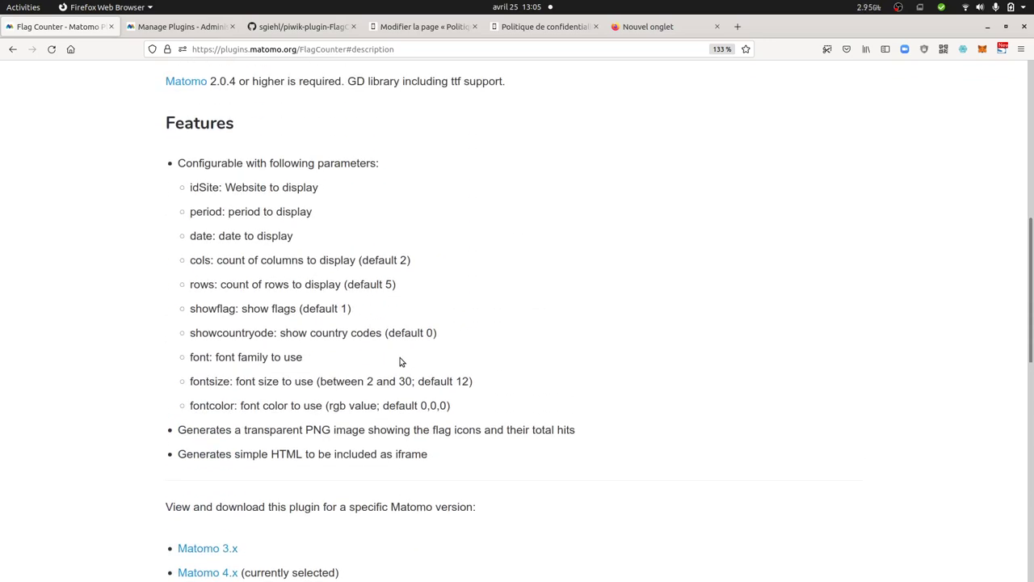
{"action": "scroll", "coordinate": [401, 362], "scroll_direction": "up", "scroll_amount": 5}
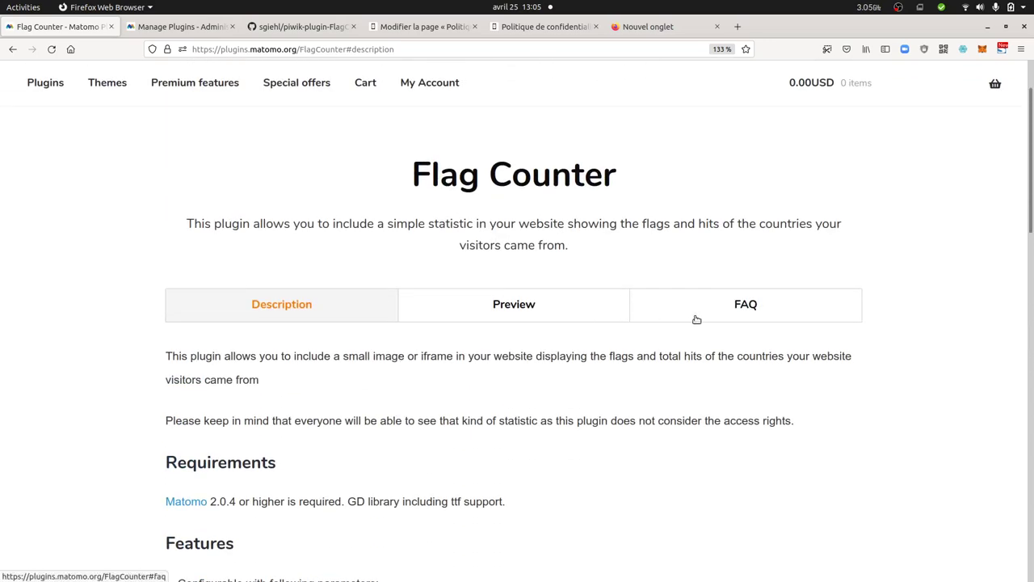
Read the plugin's FAQ, examining the example image URL for displaying the counter over all past data
{"action": "left_click", "coordinate": [697, 320]}
{"action": "scroll", "coordinate": [514, 422], "scroll_direction": "down", "scroll_amount": 3}
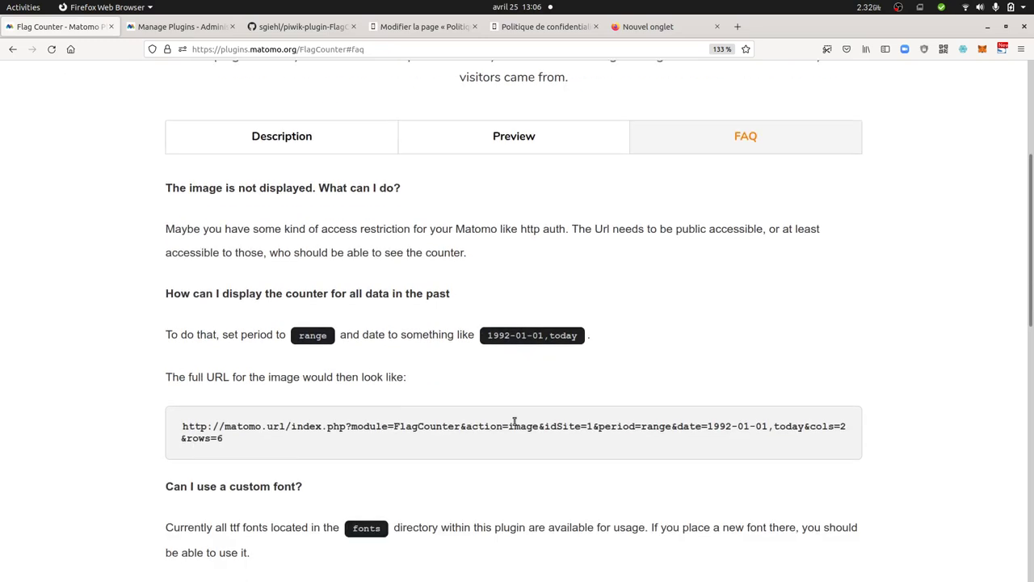
{"action": "scroll", "coordinate": [478, 400], "scroll_direction": "down", "scroll_amount": 3}
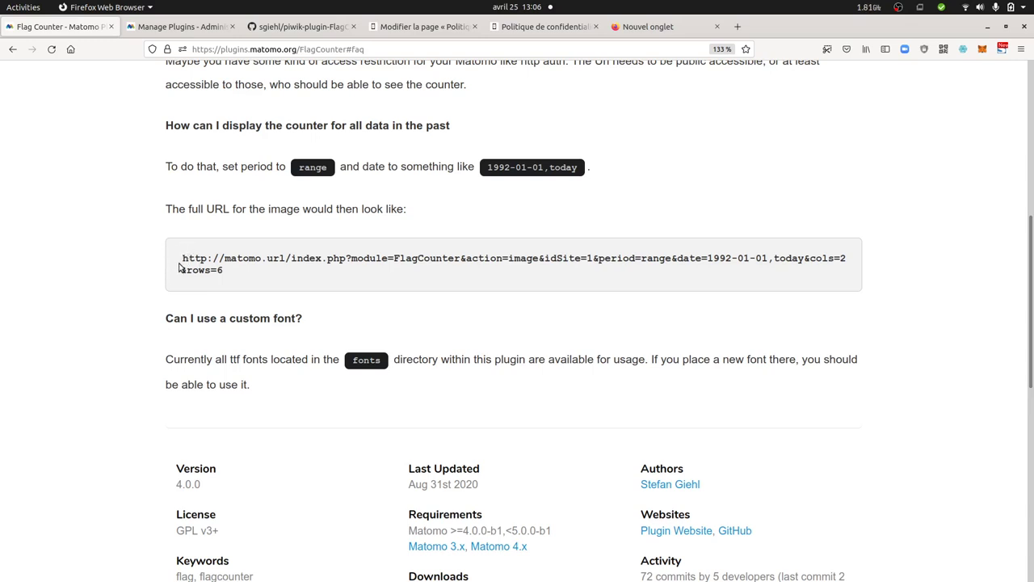
{"action": "scroll", "coordinate": [179, 266], "scroll_direction": "up", "scroll_amount": 2}
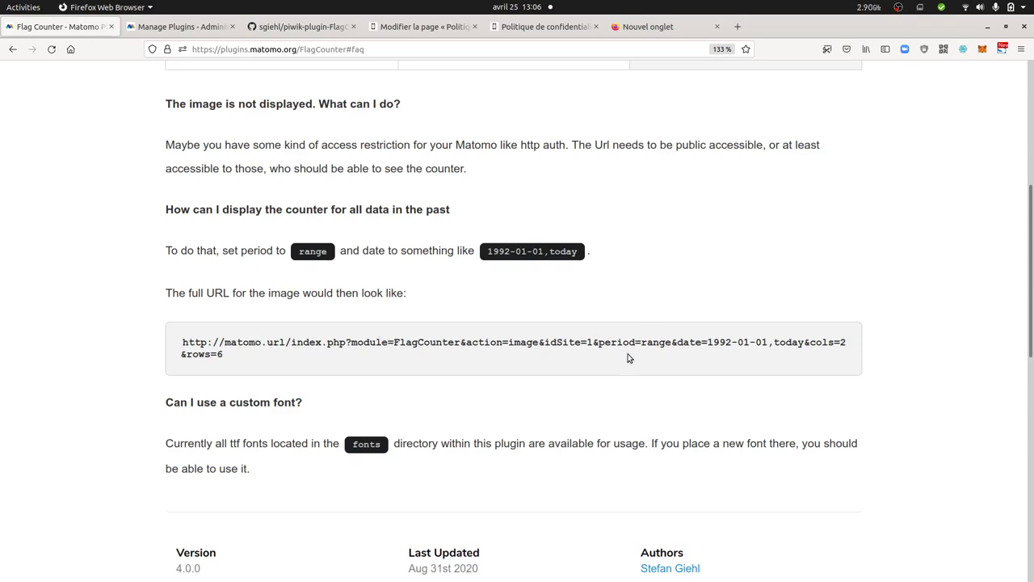
{"action": "scroll", "coordinate": [628, 358], "scroll_direction": "up", "scroll_amount": 2}
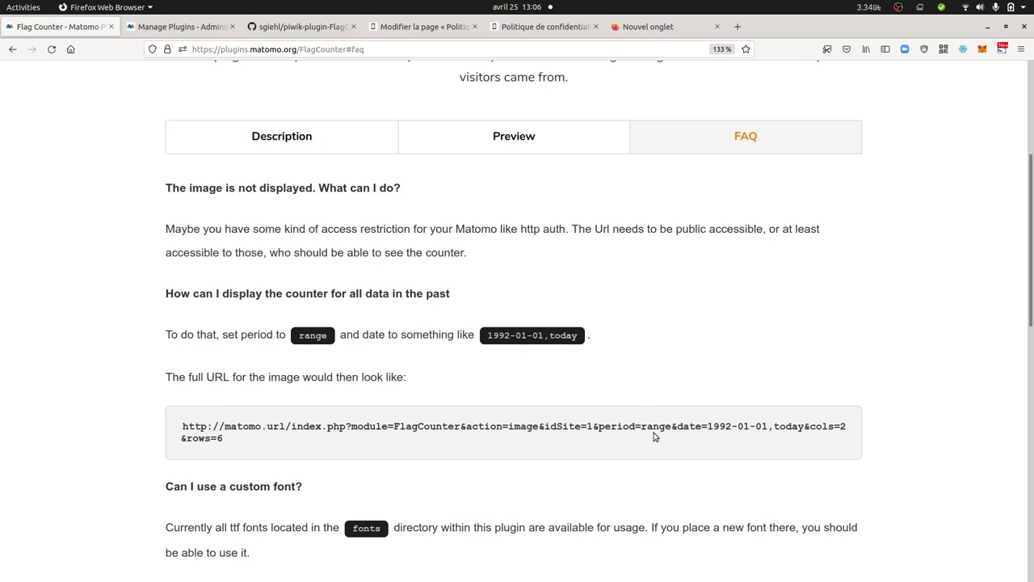
Return to the plugin description and review the list of parameters usable in the image URL
{"action": "left_click", "coordinate": [349, 150]}
{"action": "scroll", "coordinate": [361, 347], "scroll_direction": "down", "scroll_amount": 5}
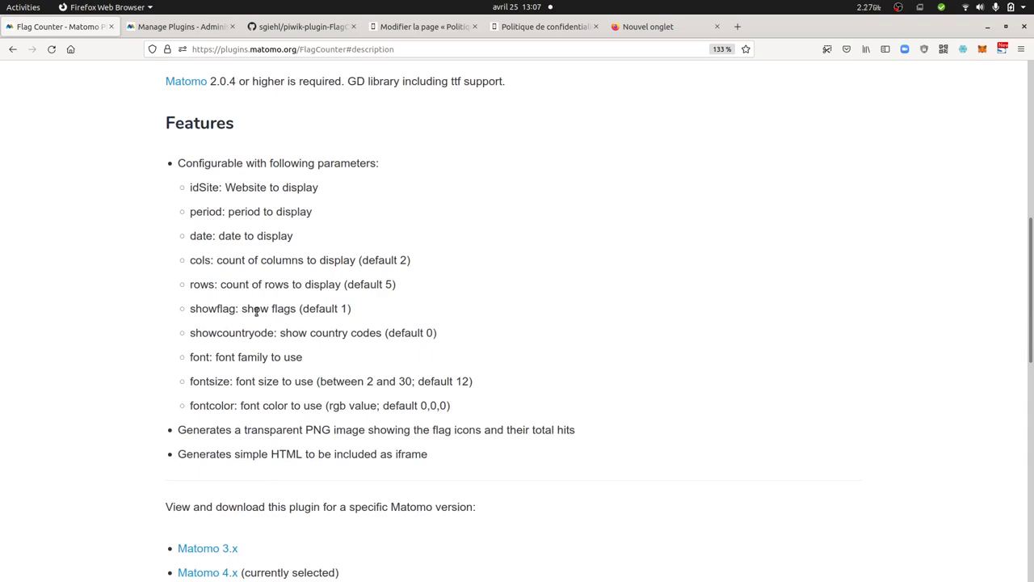
{"action": "scroll", "coordinate": [256, 311], "scroll_direction": "up", "scroll_amount": 5}
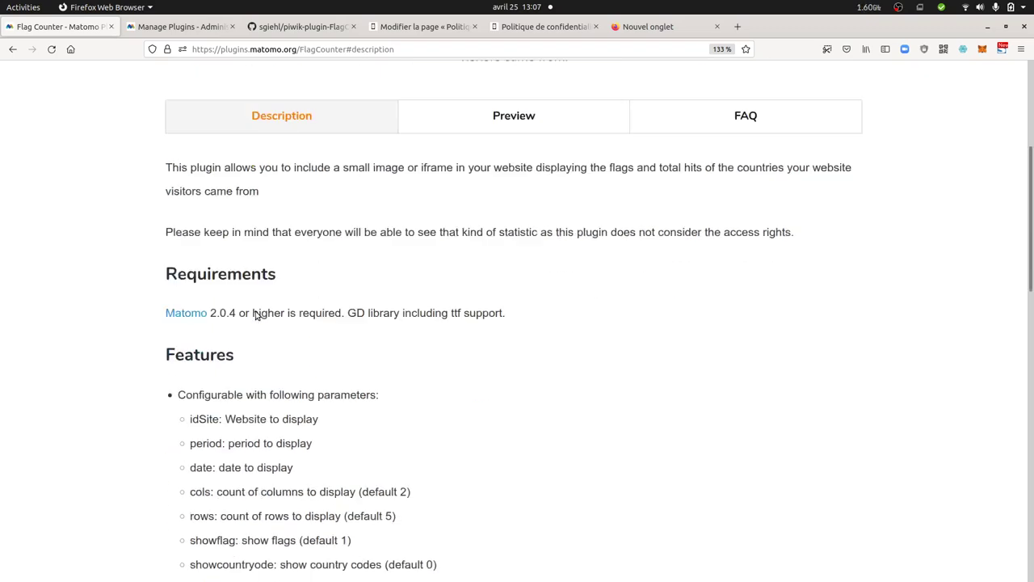
{"action": "scroll", "coordinate": [260, 314], "scroll_direction": "down", "scroll_amount": 5}
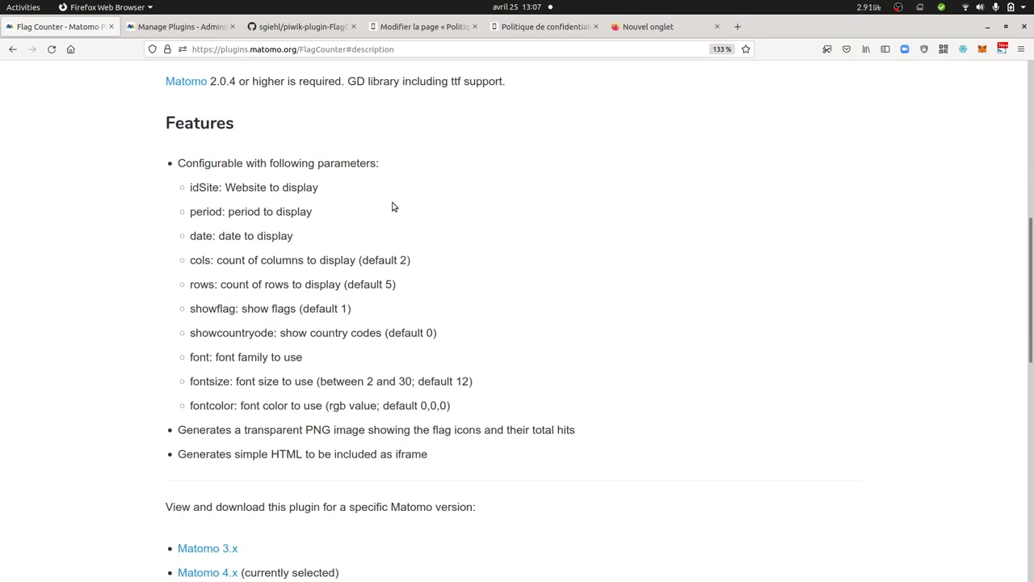
Examine the flag counter's HTML image code in the WordPress privacy policy page and its rendering in the page preview
{"action": "left_click", "coordinate": [445, 29]}
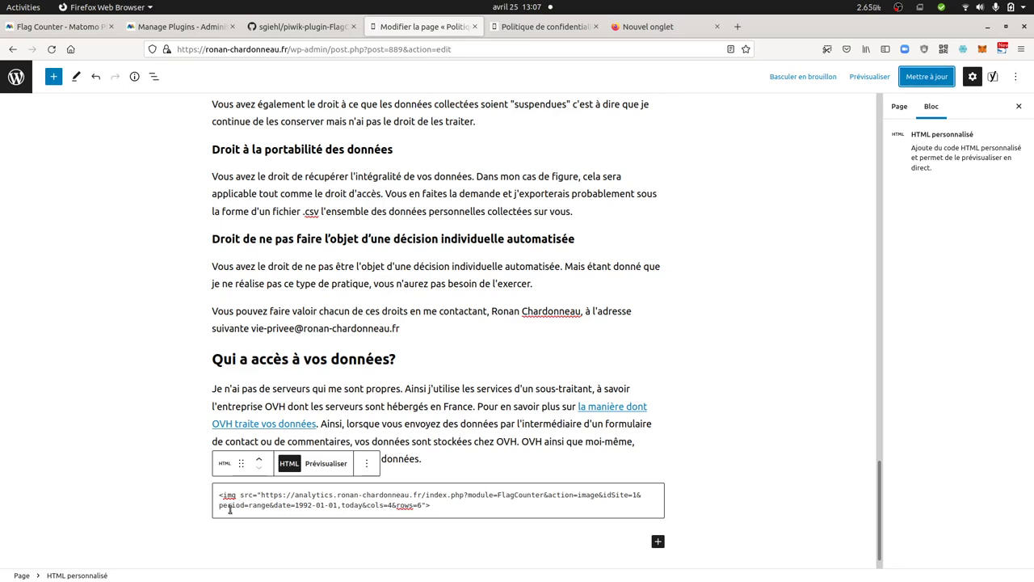
{"action": "left_click", "coordinate": [533, 30]}
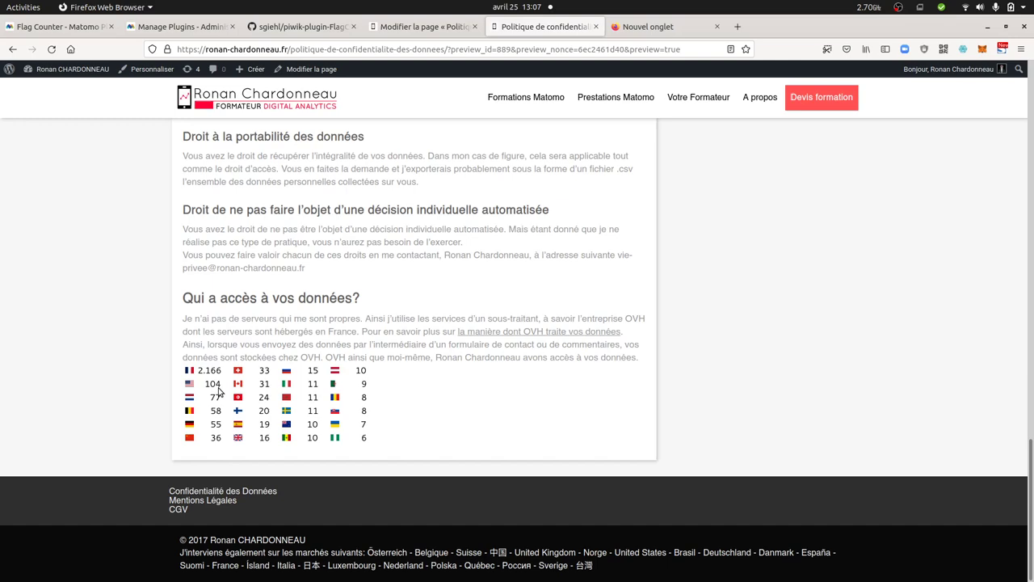
In the custom HTML block's flag counter URL, set cols to 5 and rows to 5, and update the page
{"action": "left_click", "coordinate": [420, 26]}
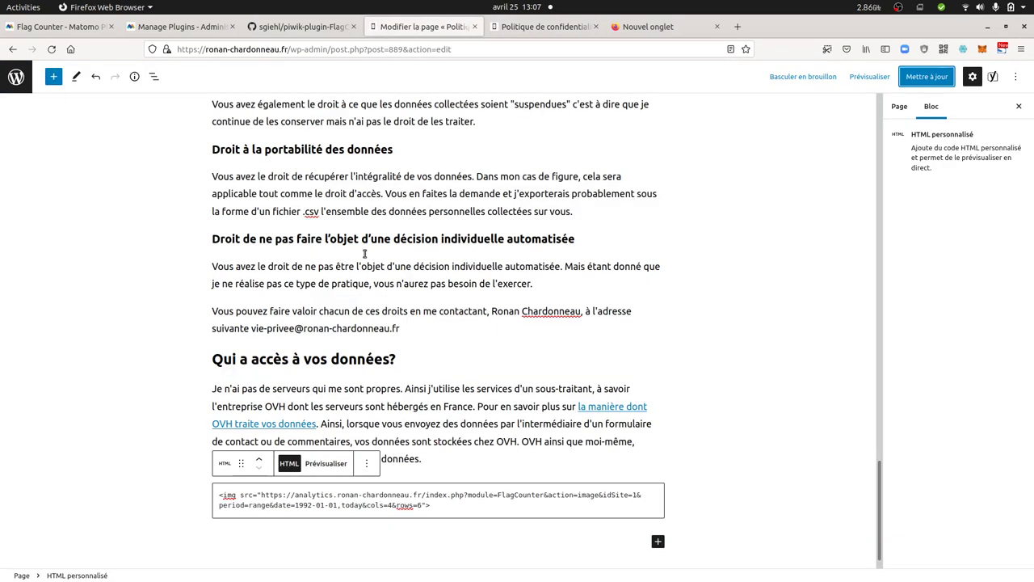
{"action": "left_click", "coordinate": [386, 505]}
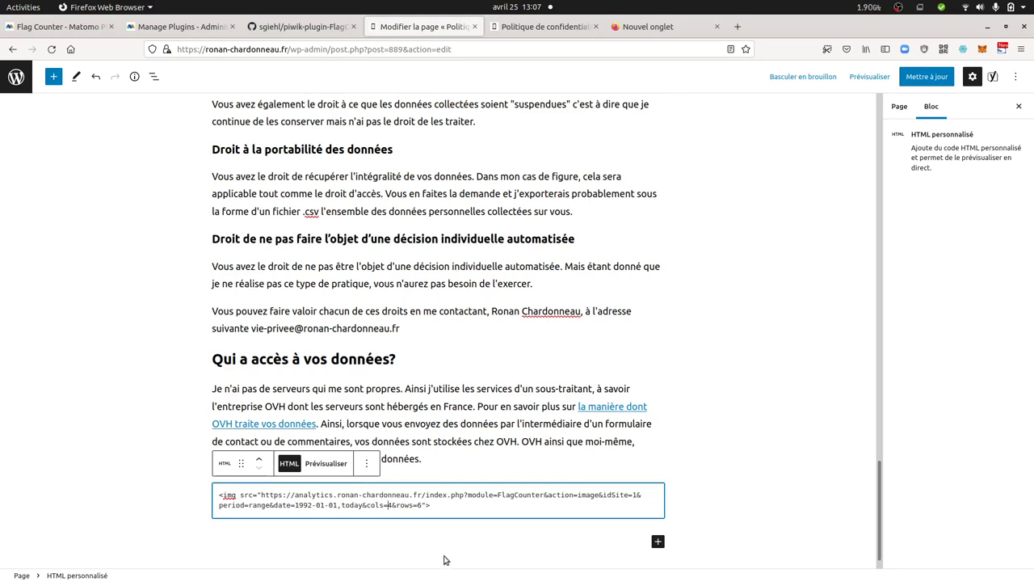
{"action": "key", "text": "Delete"}
{"action": "type", "text": "5"}
{"action": "key", "text": "Right"}
{"action": "key", "text": "Right"}
{"action": "key", "text": "Right"}
{"action": "key", "text": "Right"}
{"action": "key", "text": "Right"}
{"action": "key", "text": "Right"}
{"action": "key", "text": "Right"}
{"action": "key", "text": "BackSpace"}
{"action": "type", "text": "5"}
{"action": "left_click", "coordinate": [927, 76]}
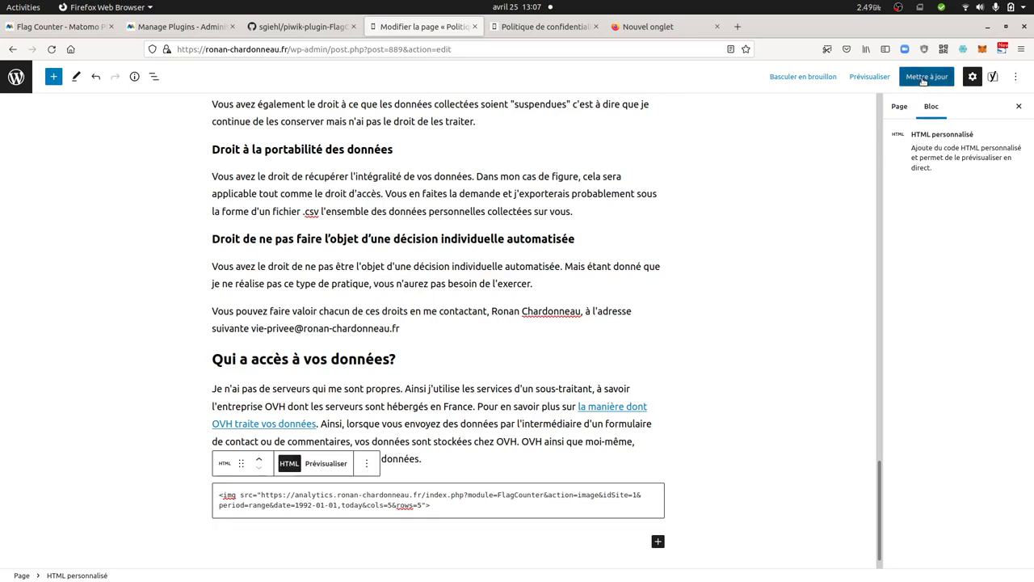
Reload the privacy policy page preview to check the flag counter's new layout
{"action": "left_click", "coordinate": [552, 27]}
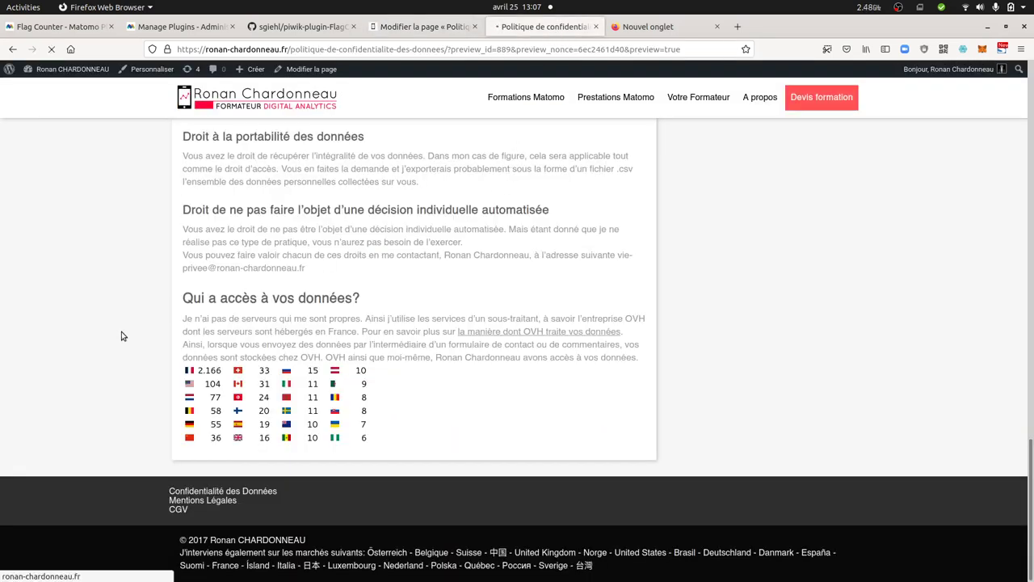